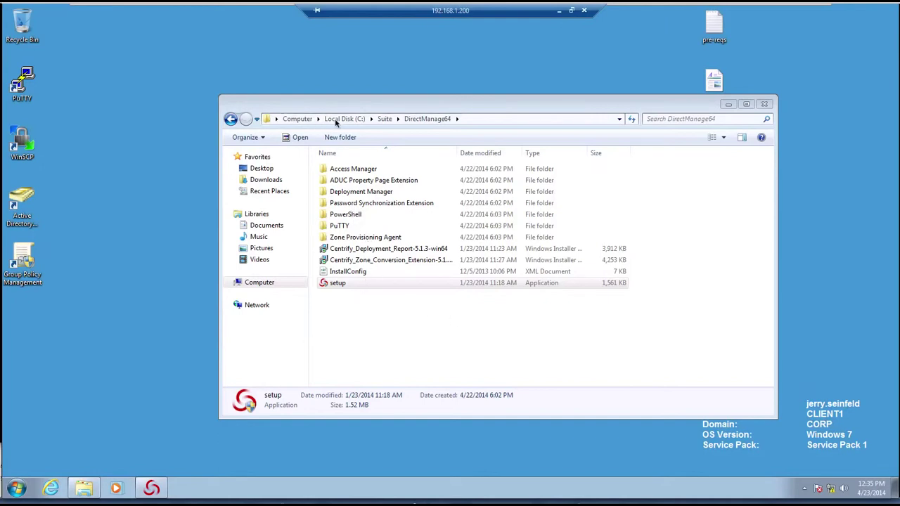
Run the setup program in the Suite\DirectManage64 folder to start the installer.
click(385, 119)
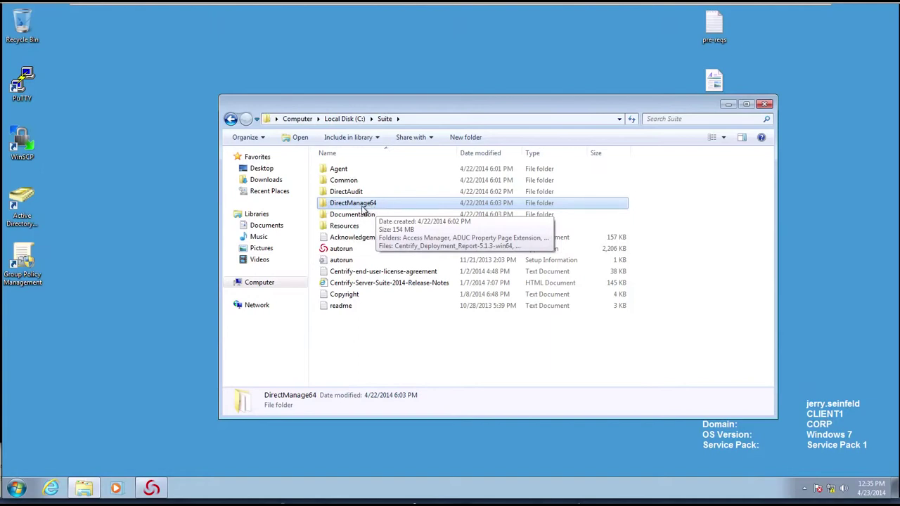
double_click(368, 206)
double_click(339, 284)
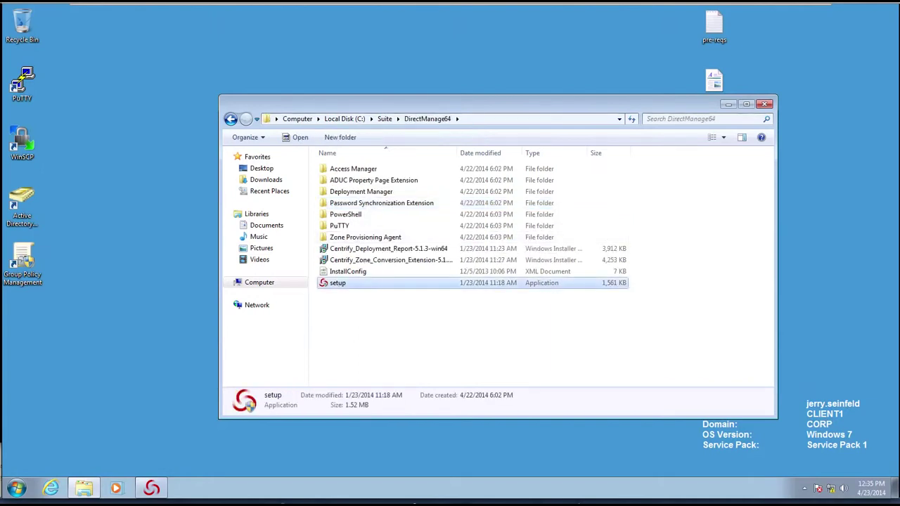
Approve setup at the UAC prompt, then clear away Explorer, the duplicate installer and the compatibility warning.
click(548, 293)
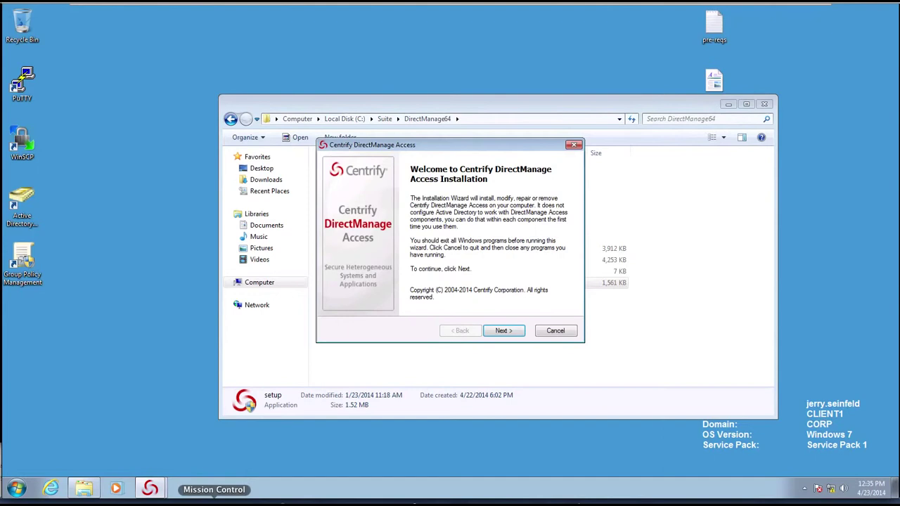
click(728, 104)
click(151, 487)
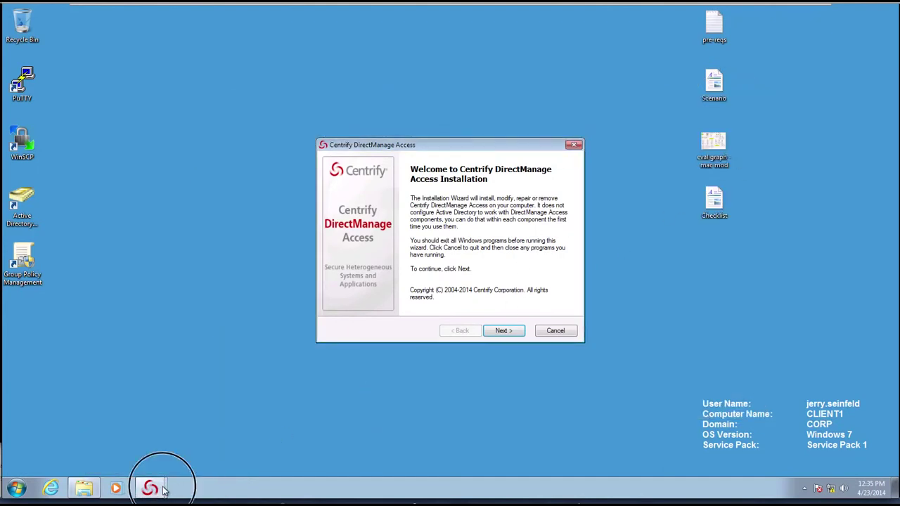
click(205, 463)
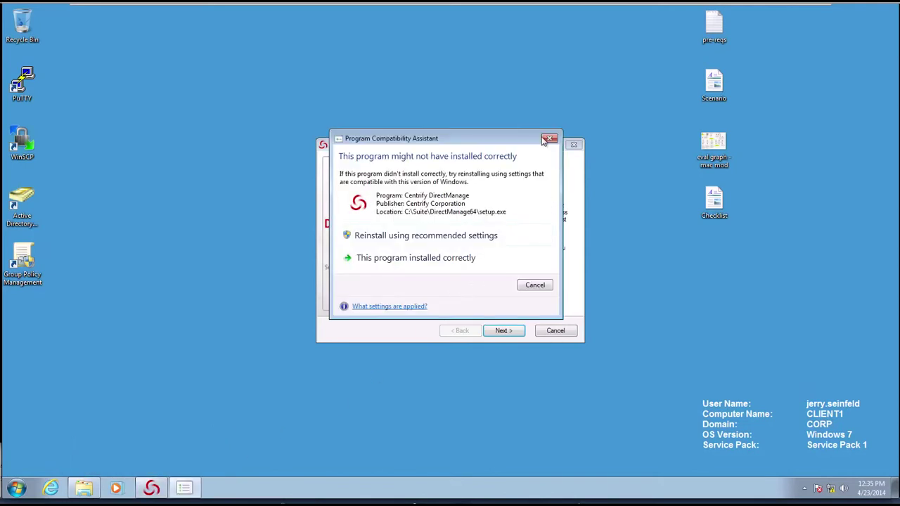
click(549, 138)
click(491, 256)
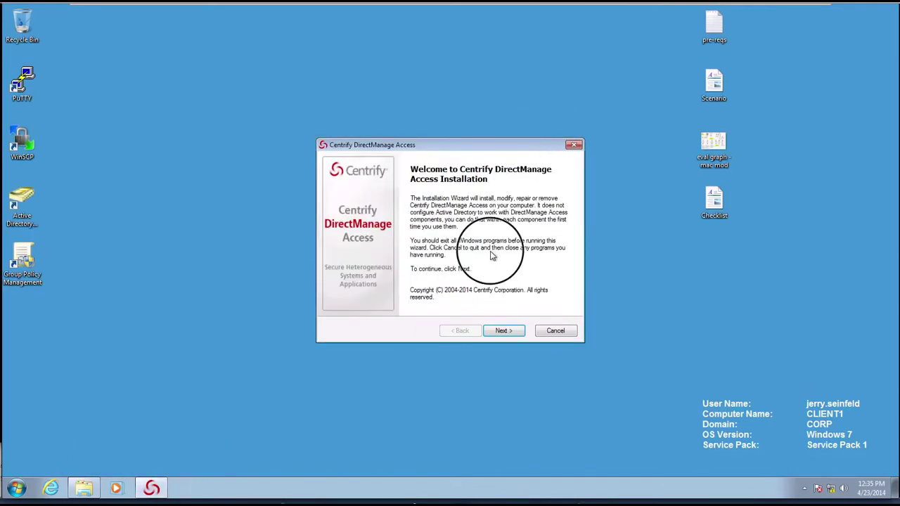
Accept the license terms and register with company name Contoso.
click(510, 332)
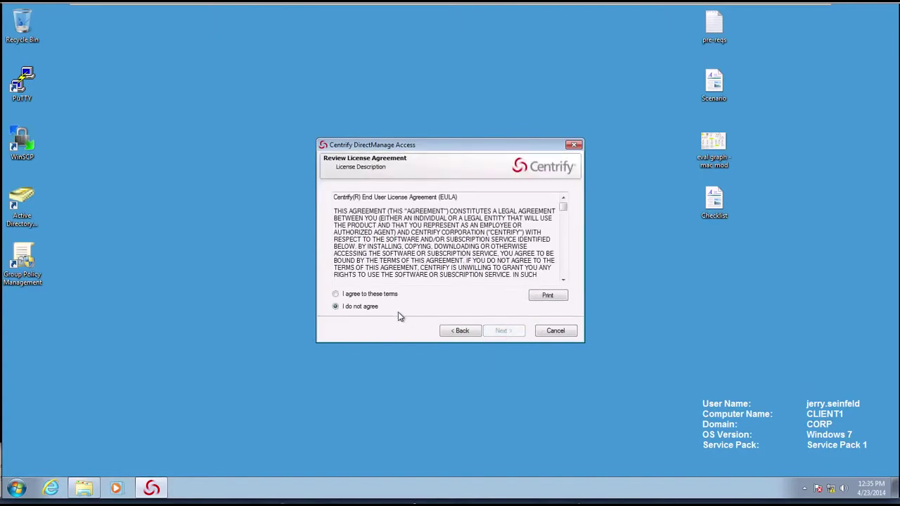
click(364, 295)
click(502, 331)
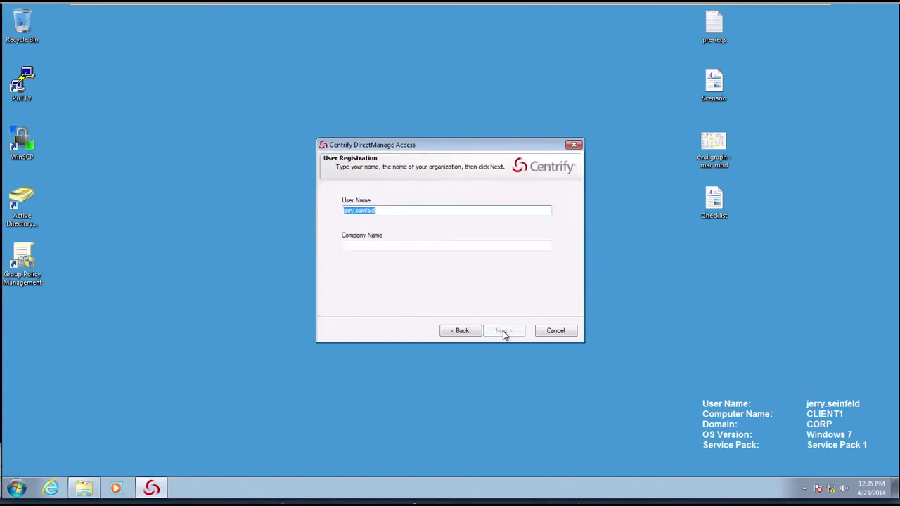
click(396, 248)
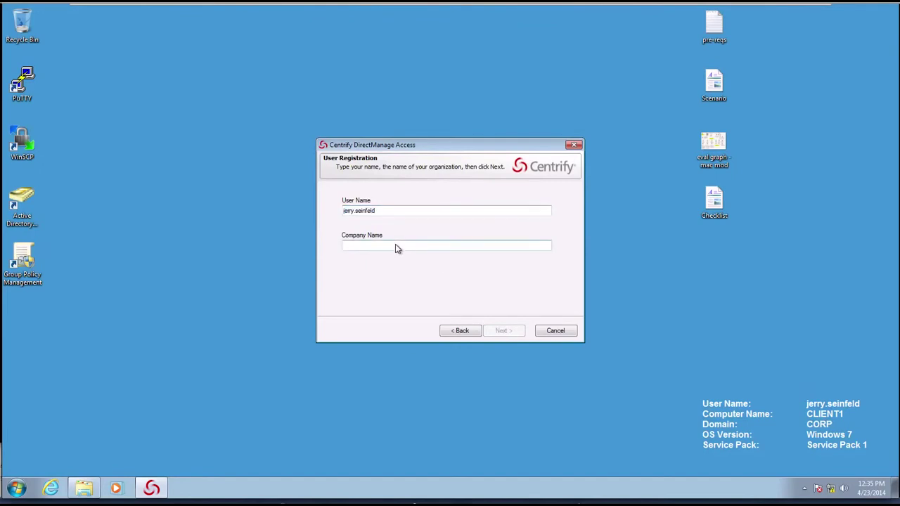
text(Contoso)
Deselect the ADUC property page extension, NIS maps extension, Access Module for PowerShell and all Utilities.
click(507, 332)
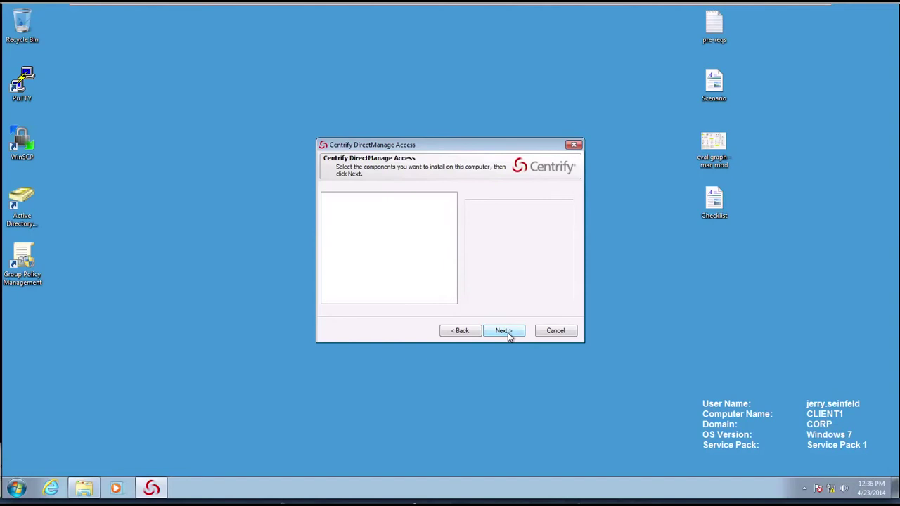
click(329, 199)
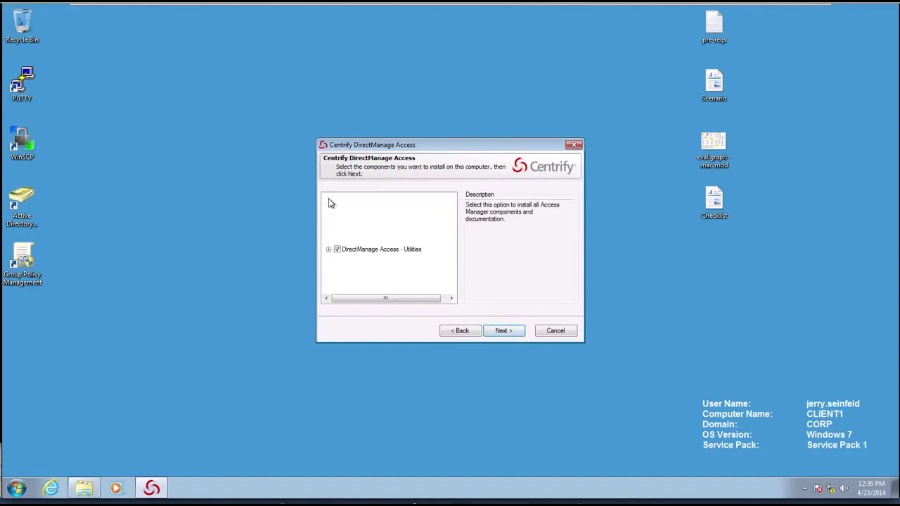
click(328, 249)
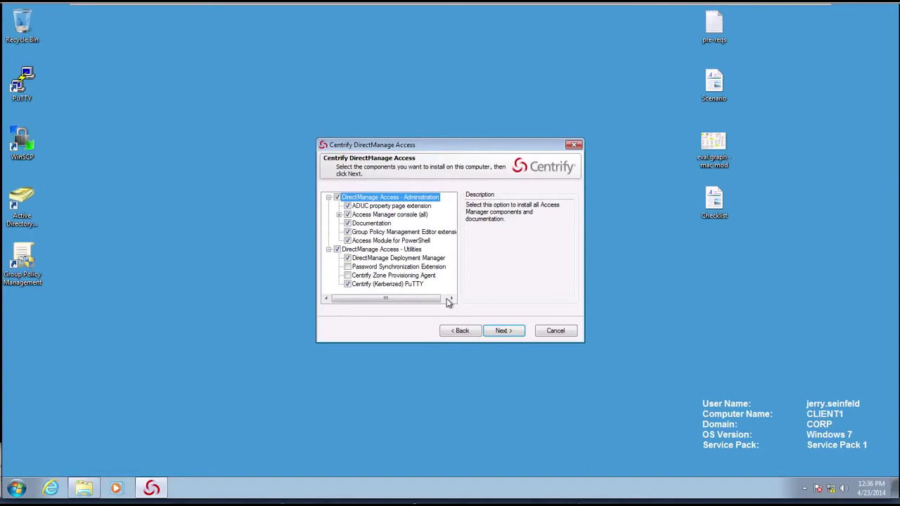
click(347, 206)
click(339, 214)
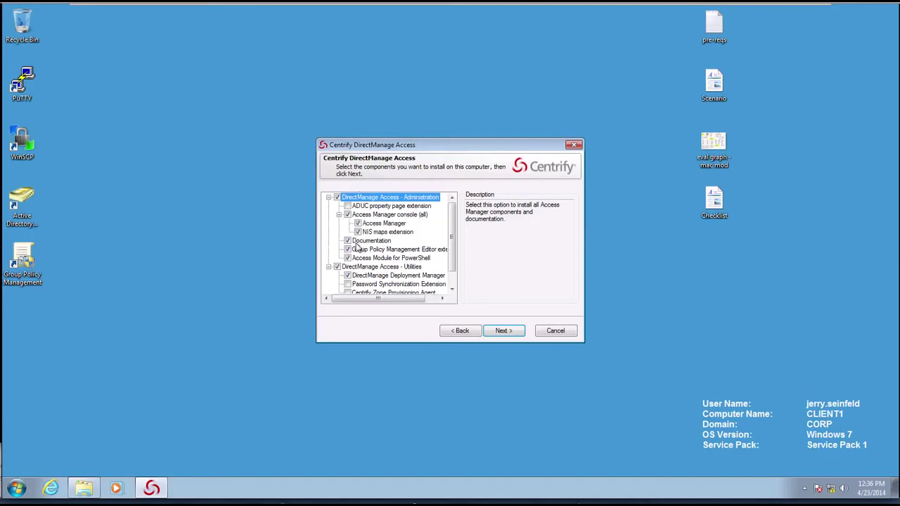
click(358, 232)
drag(452, 251, 452, 263)
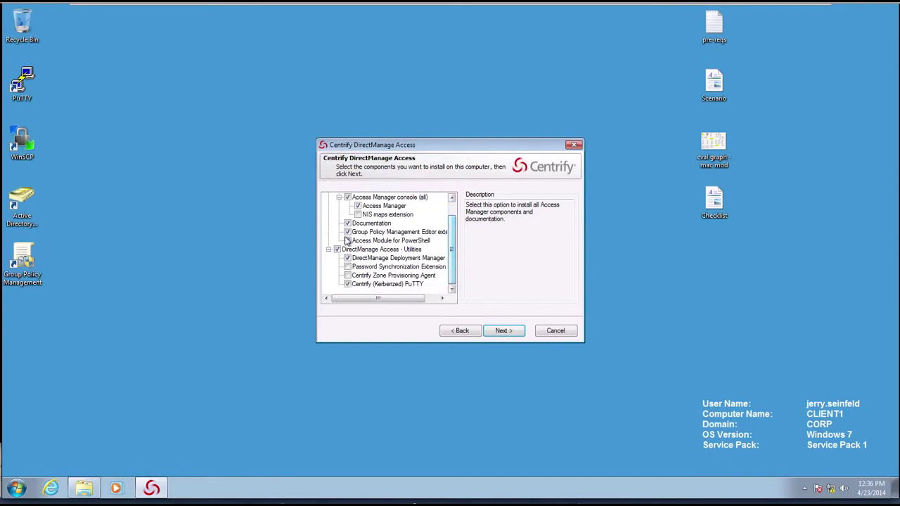
click(347, 241)
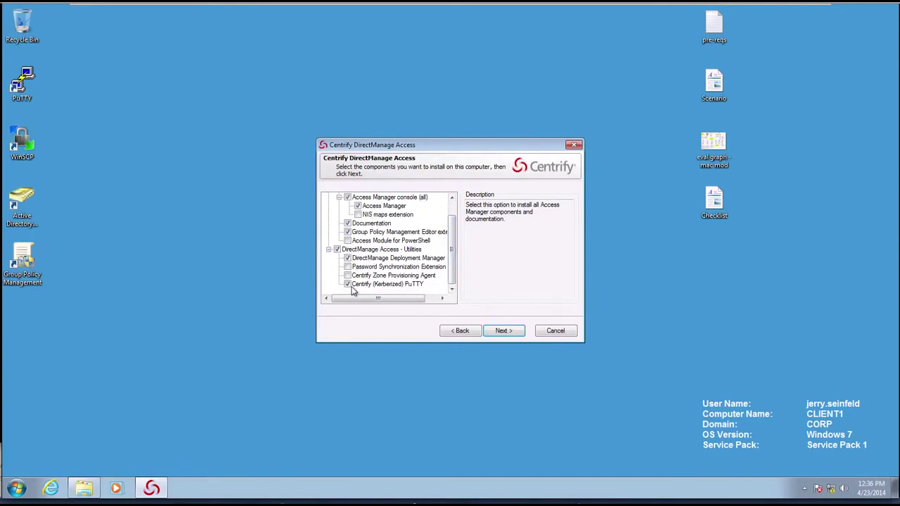
click(337, 250)
drag(457, 273, 452, 229)
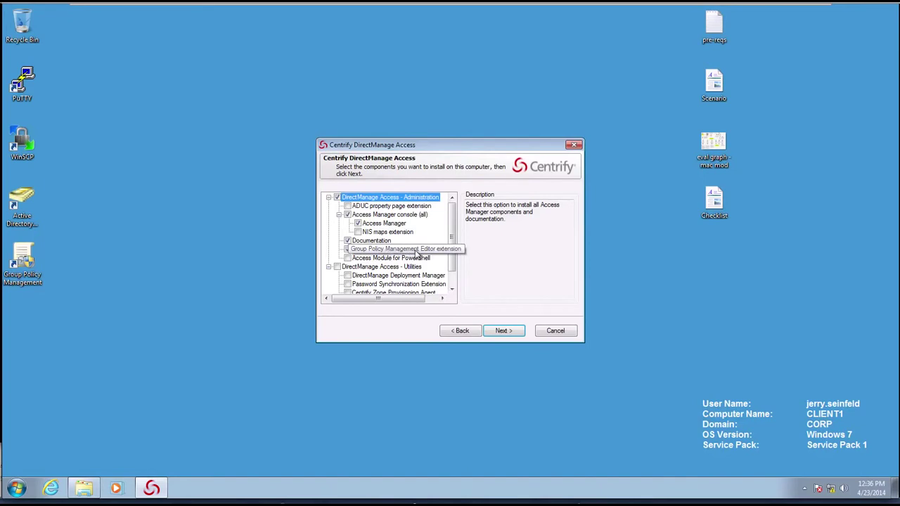
click(503, 331)
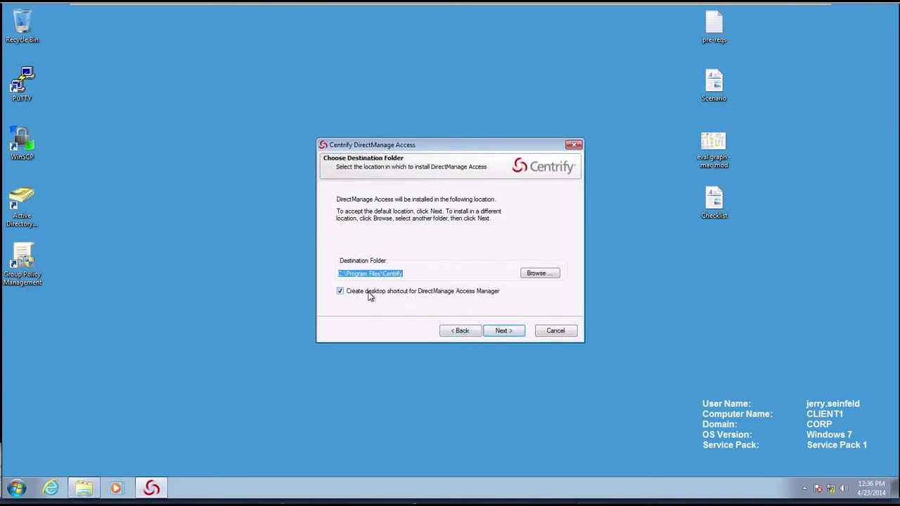
Keep the default C:\Program Files\Centrify destination and run the installation.
click(462, 331)
click(519, 333)
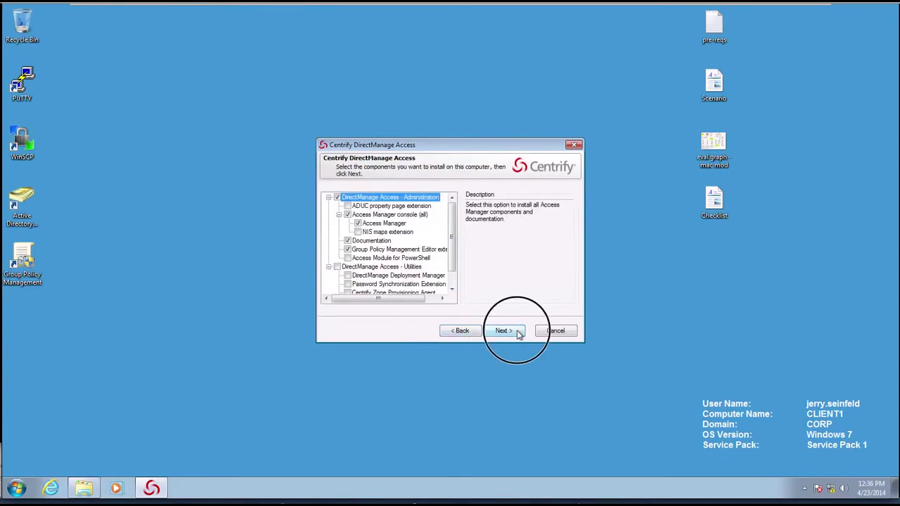
click(518, 334)
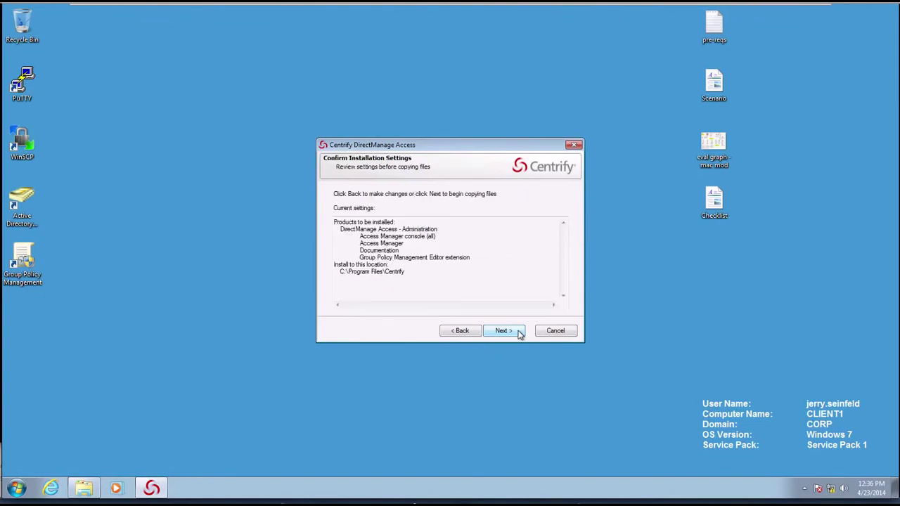
click(518, 333)
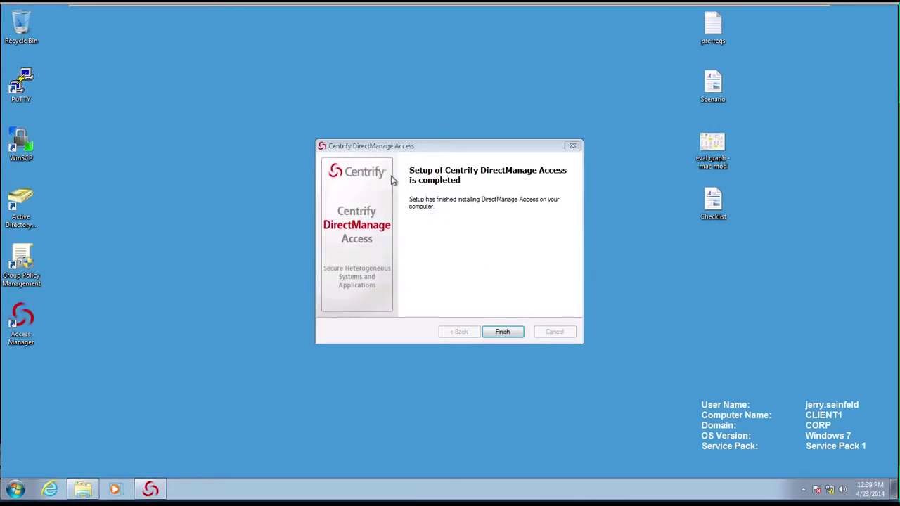
Close the finished installer, start Access Manager elevated, and connect to the dc1.corp.contoso.com forest.
click(503, 331)
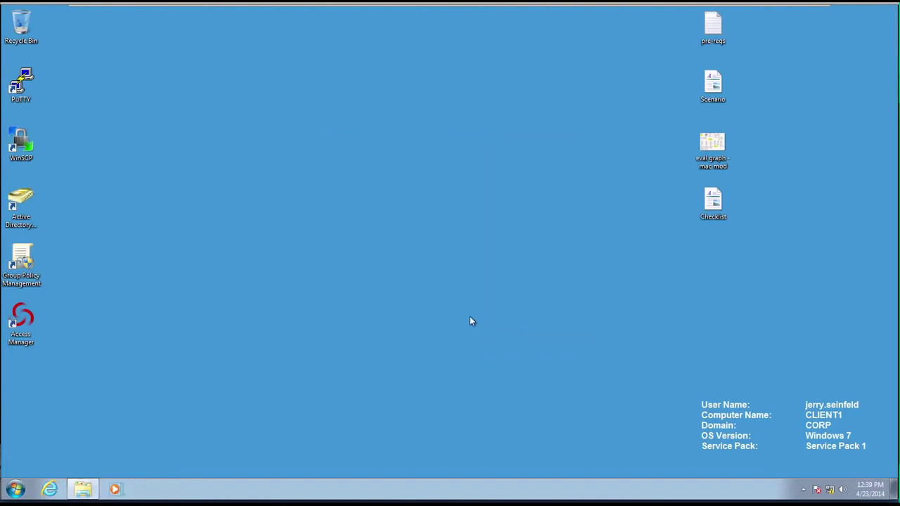
double_click(21, 326)
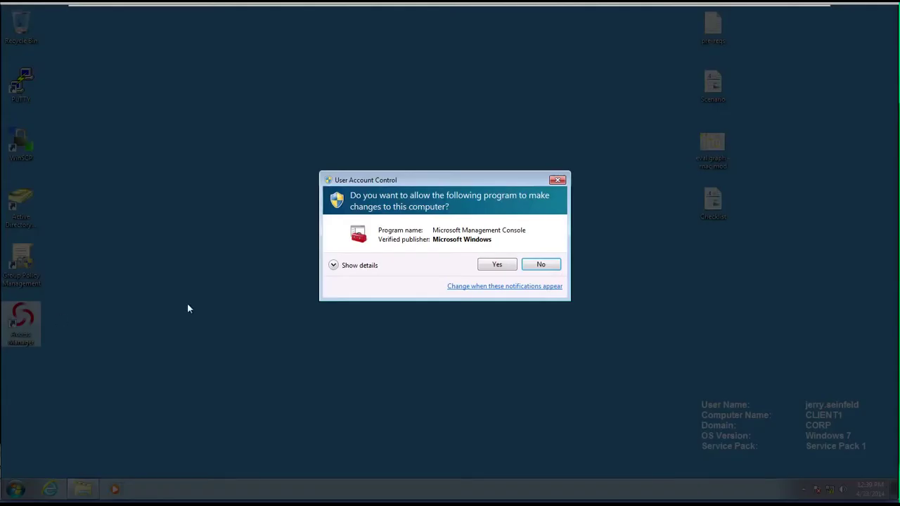
click(506, 265)
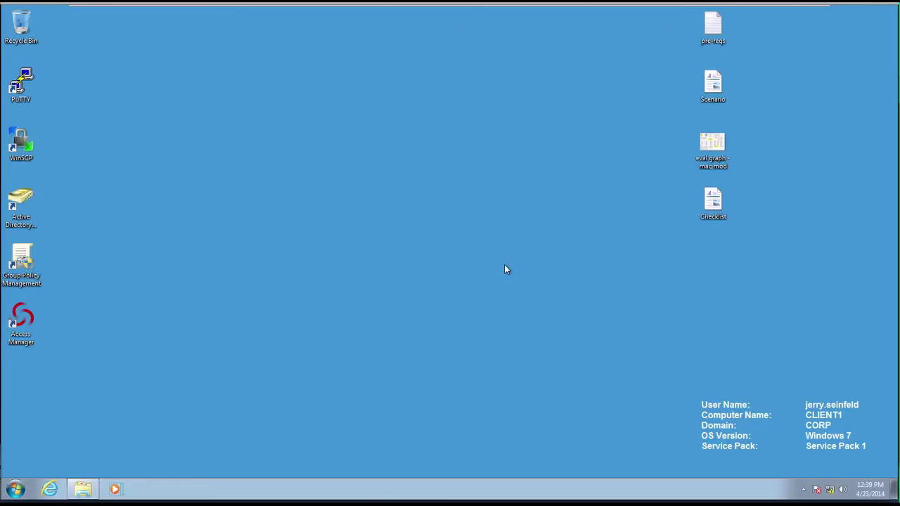
click(473, 287)
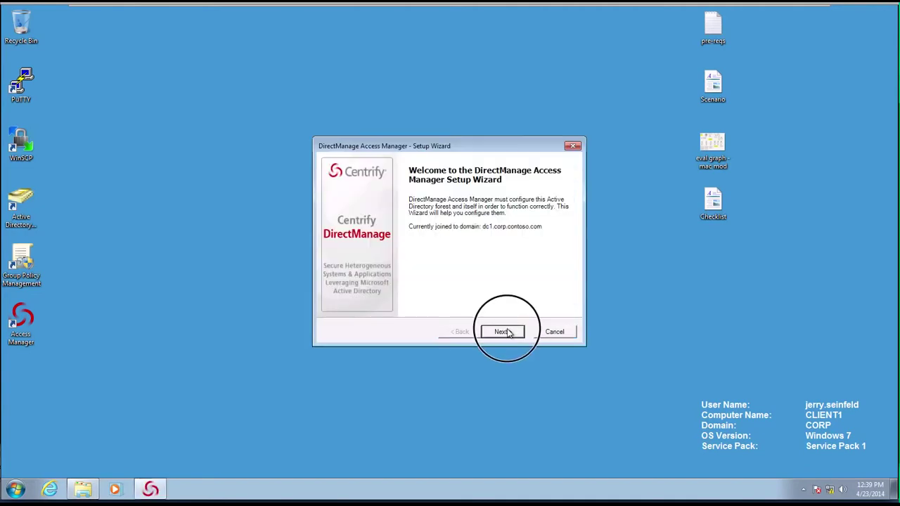
Pass the Setup Wizard welcome page, keeping the currently connected user credentials.
click(502, 331)
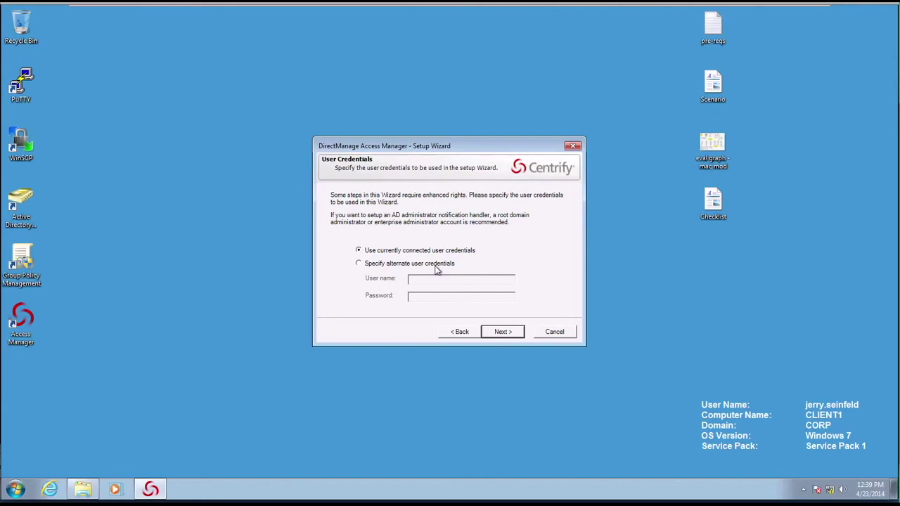
click(507, 335)
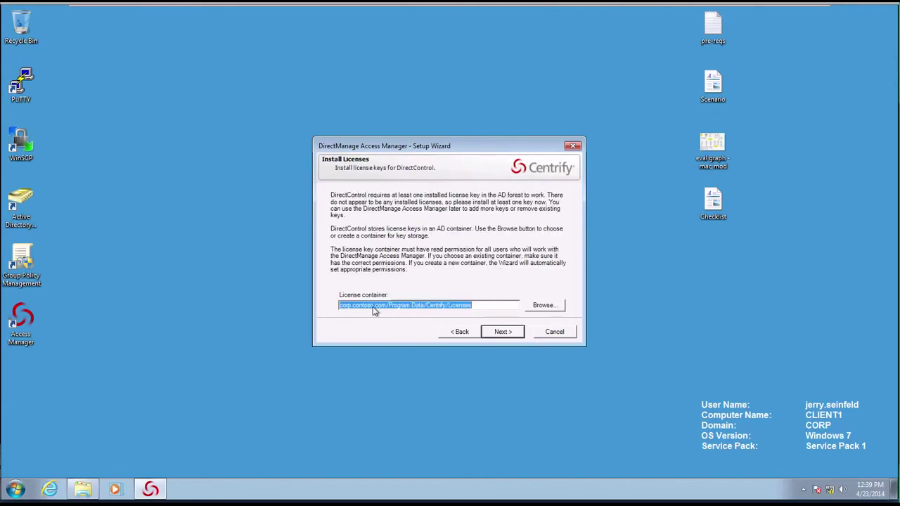
Choose corp.contoso.com/Mac/Licenses as the license container and agree to grant read permission.
click(545, 305)
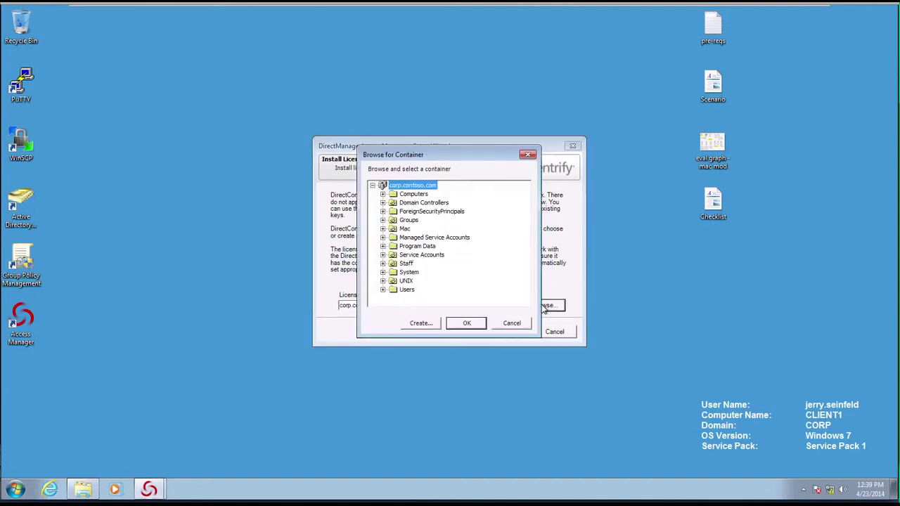
click(383, 229)
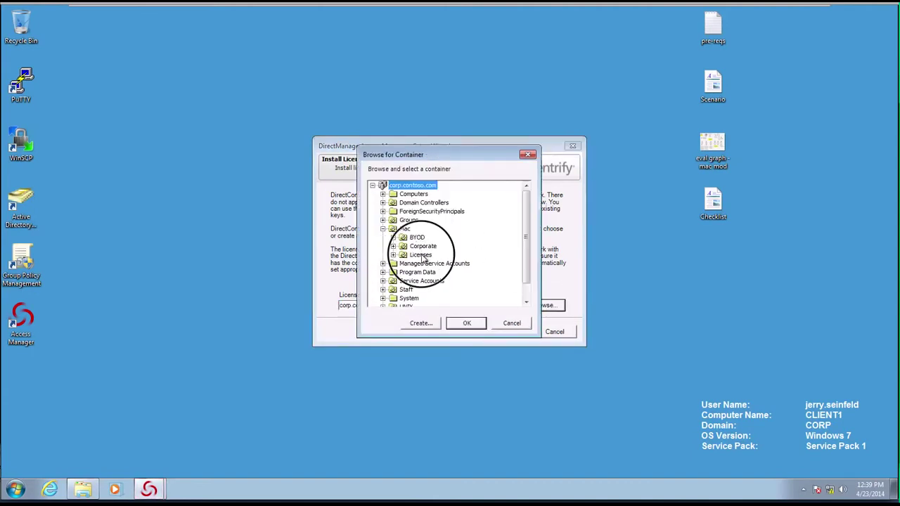
click(421, 256)
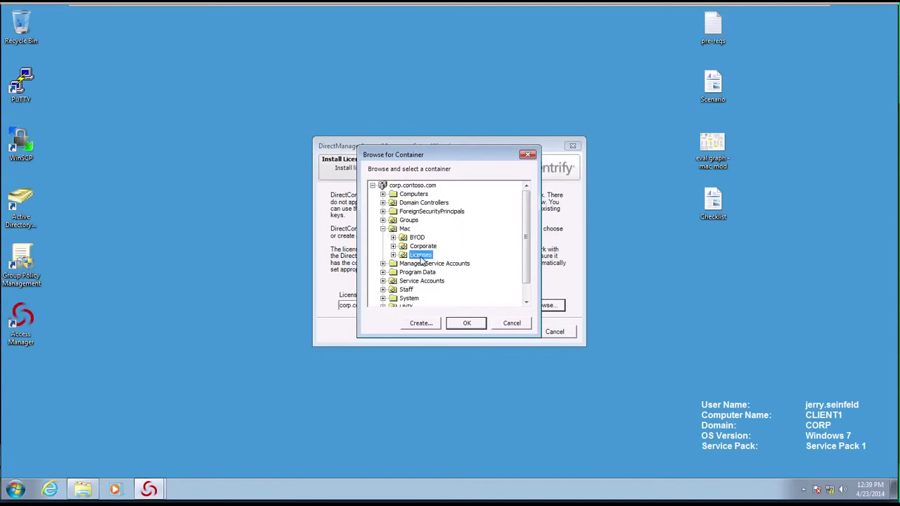
click(467, 323)
click(502, 333)
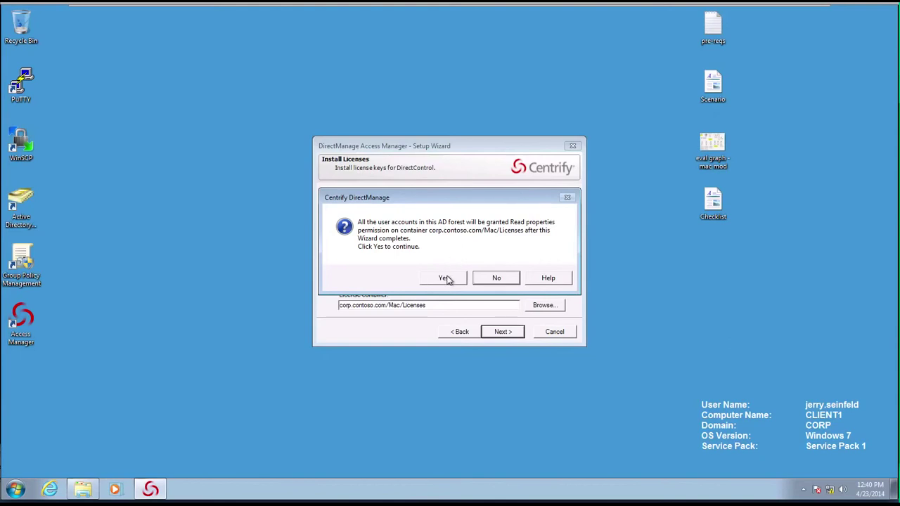
click(445, 279)
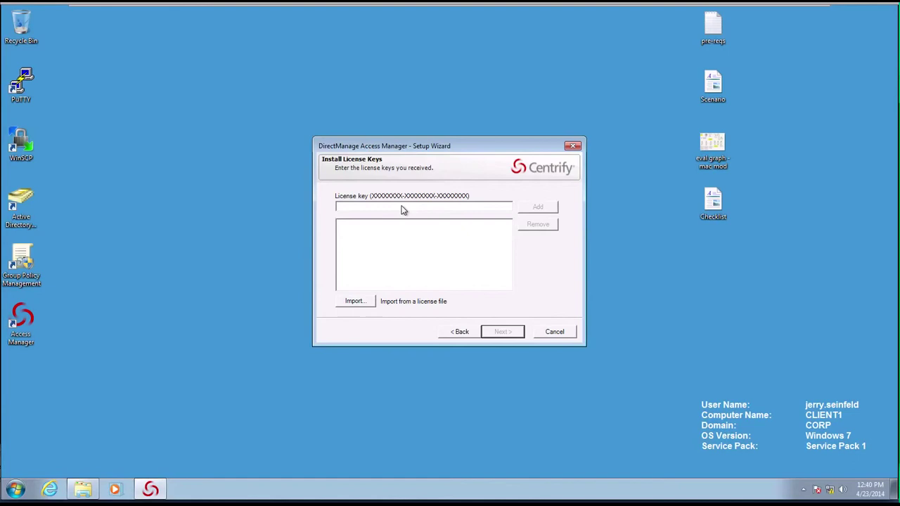
Paste the license key, add it to the installed keys, and continue.
right_click(402, 209)
click(429, 252)
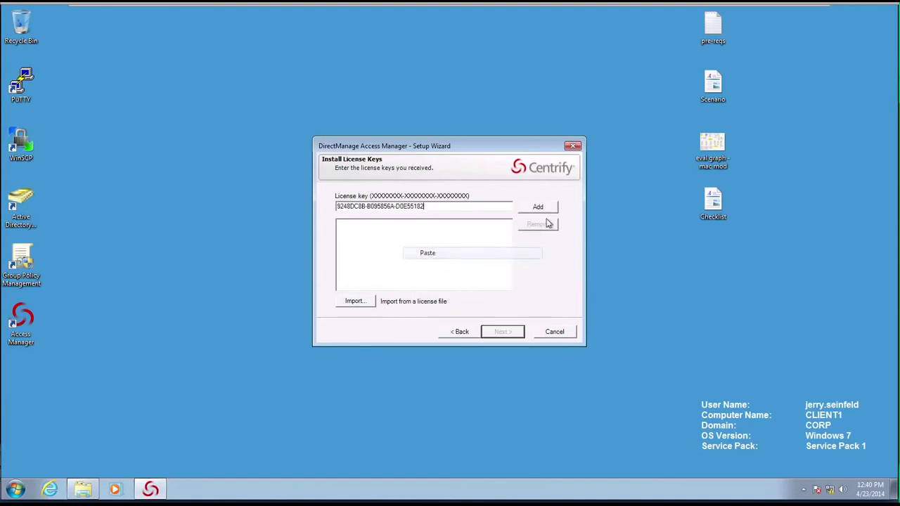
click(538, 207)
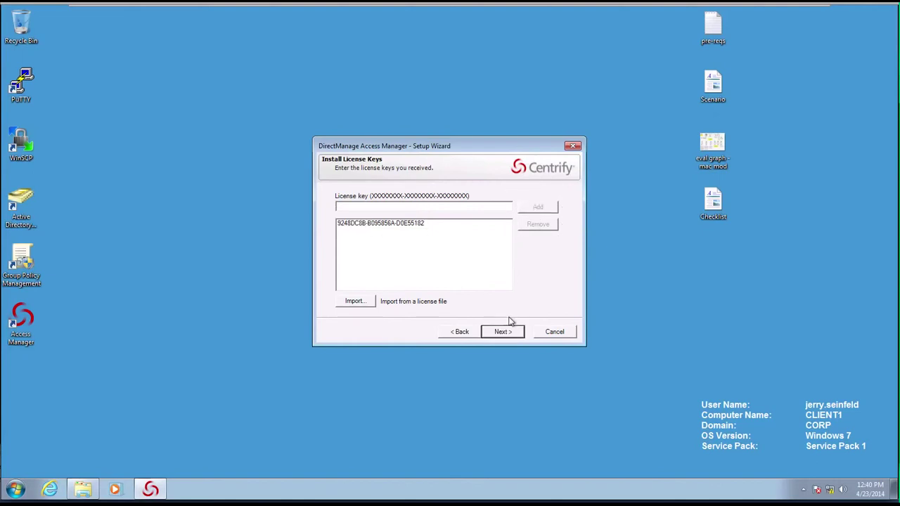
click(508, 335)
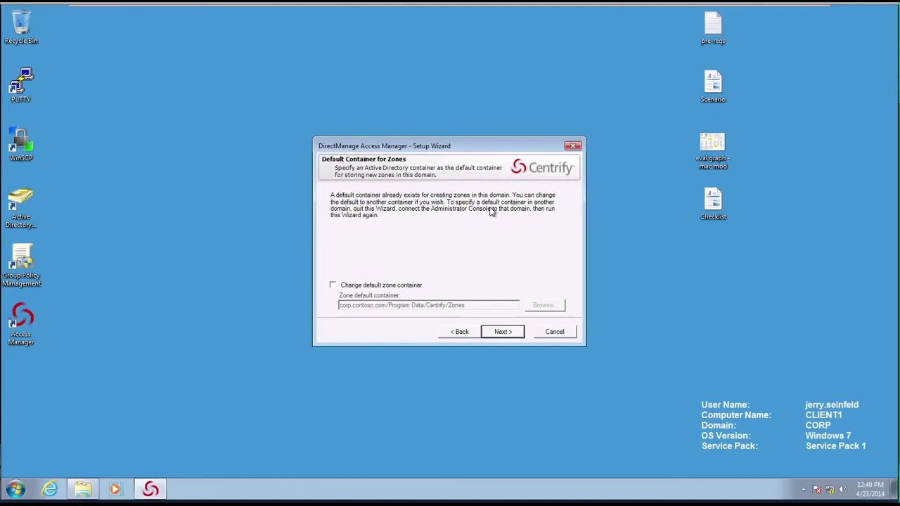
Keep the default Zones container, untick the update permission, and skip notification handler and property pages.
click(502, 333)
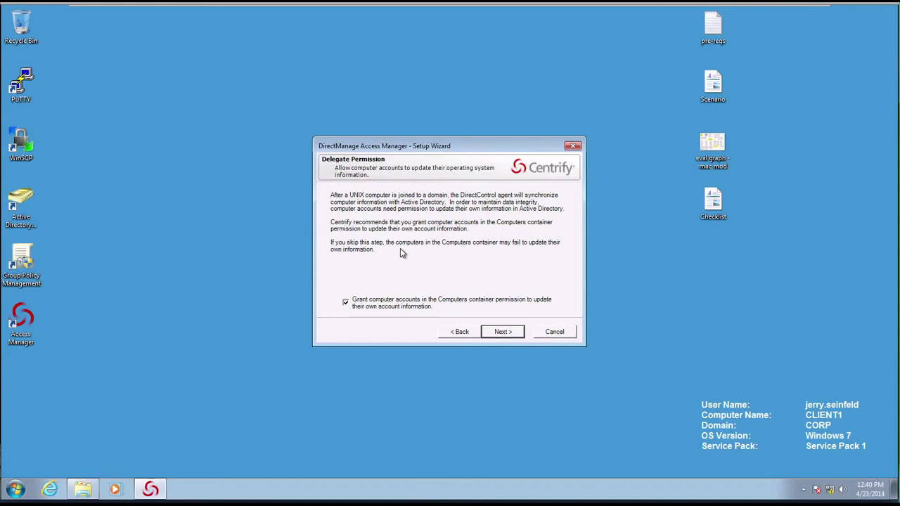
click(348, 303)
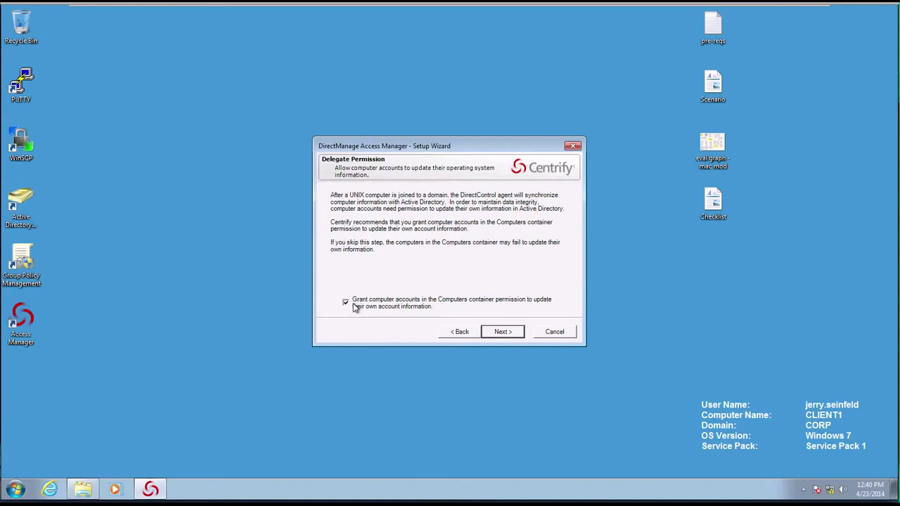
click(512, 336)
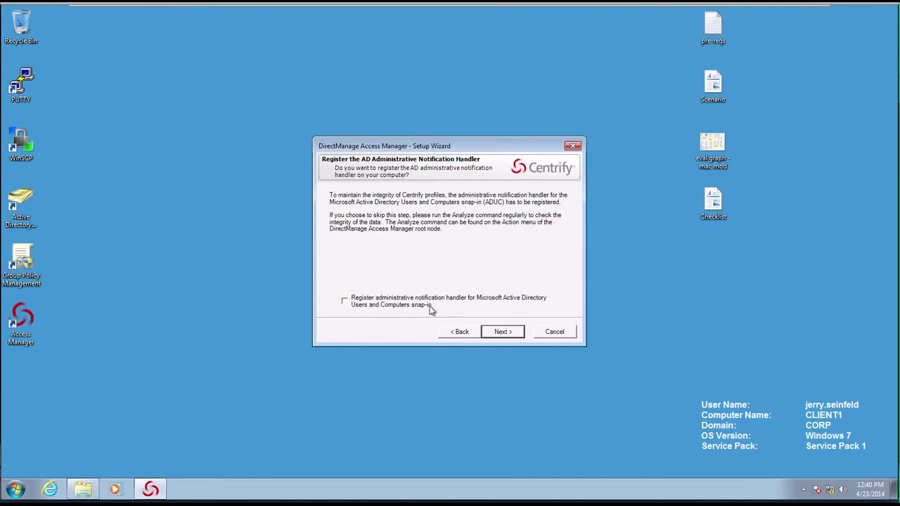
click(512, 336)
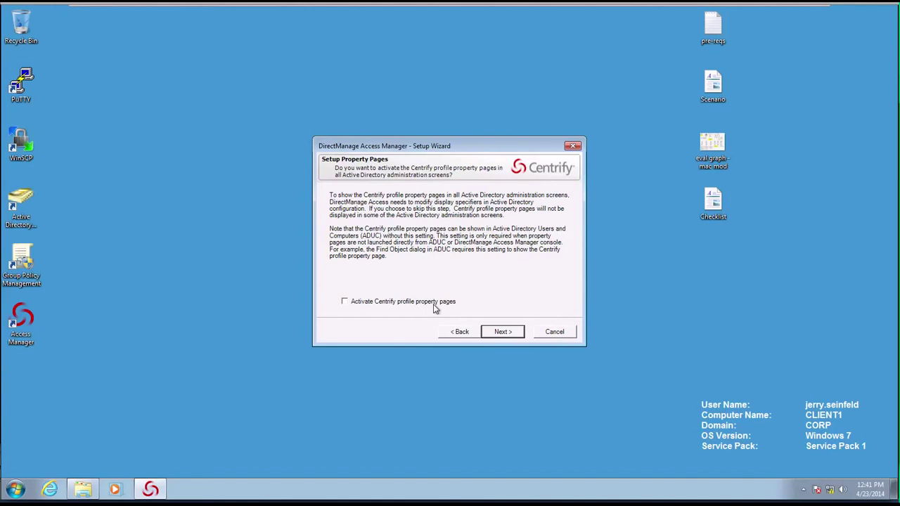
click(509, 333)
click(509, 333)
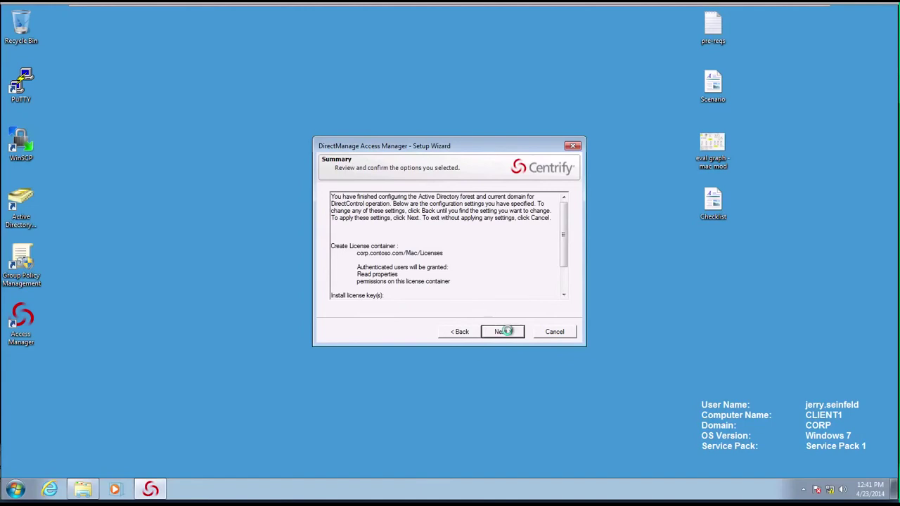
Finish the Access Manager setup wizard, then close the console that opens.
click(509, 334)
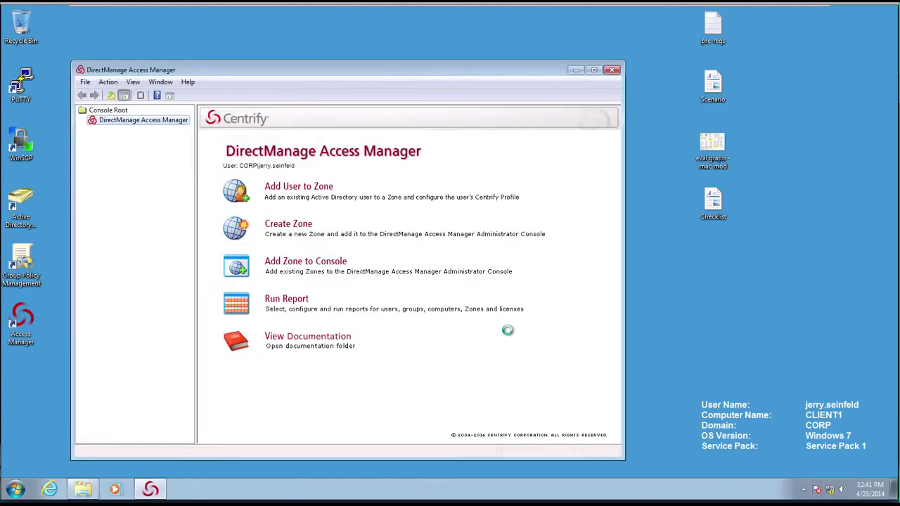
click(612, 70)
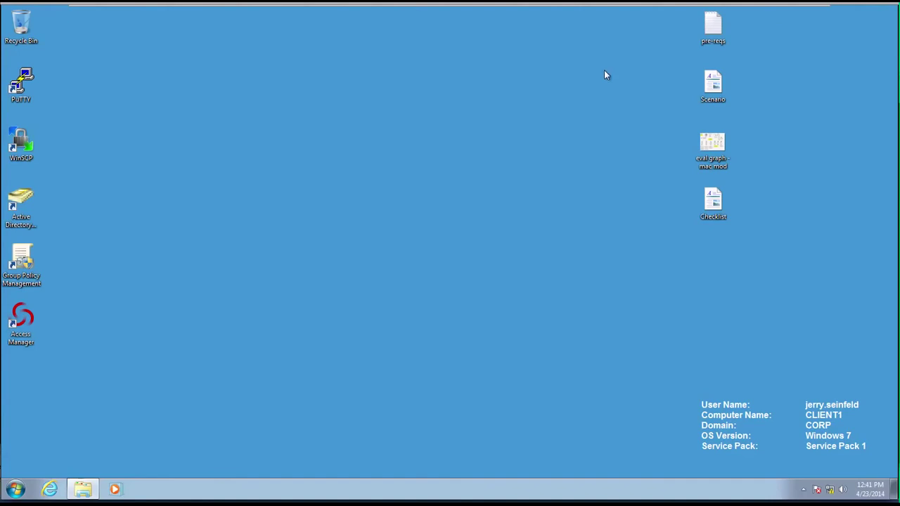
Expand the Start menu's Shut down options to show Switch user, Log off, Lock, Restart and Sleep.
click(16, 490)
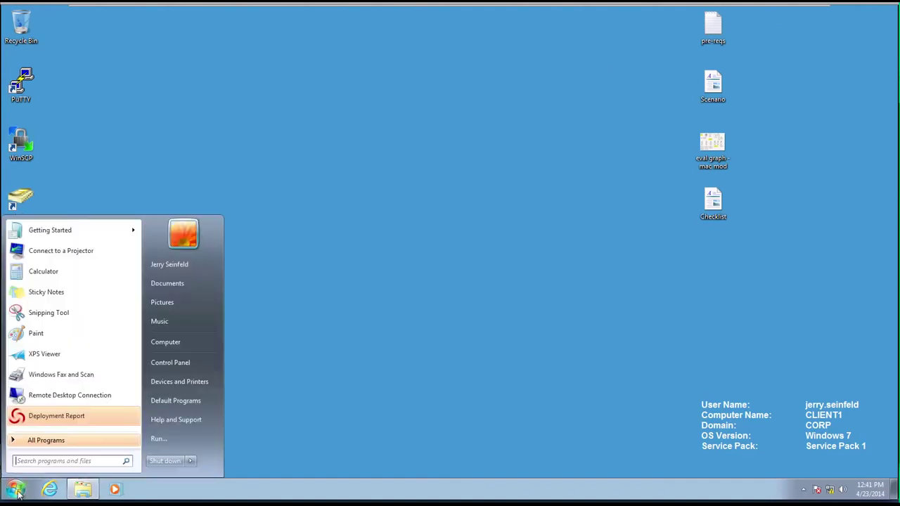
click(191, 461)
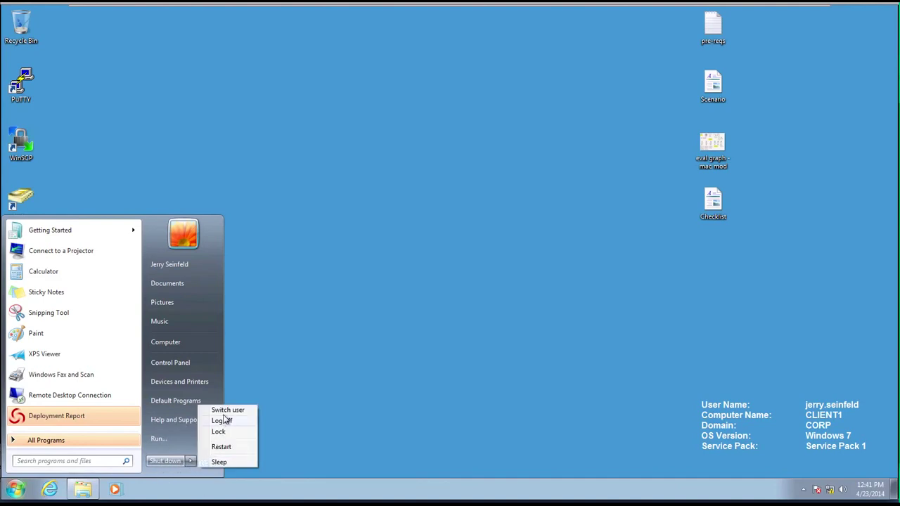